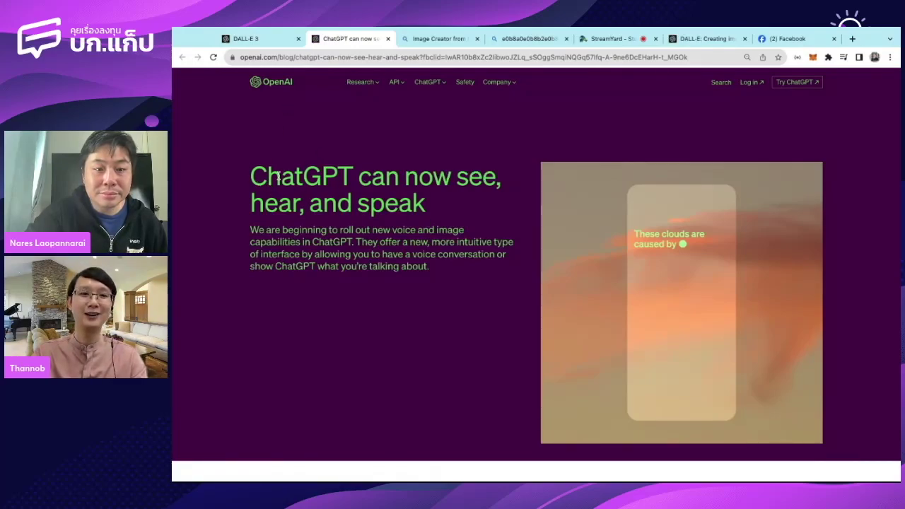
# - Highlight words in the headline, then play the 'Speak with ChatGPT and have it talk back' video
pyautogui.moveTo(360, 177); pyautogui.dragTo(496, 178)
pyautogui.click(496, 179)
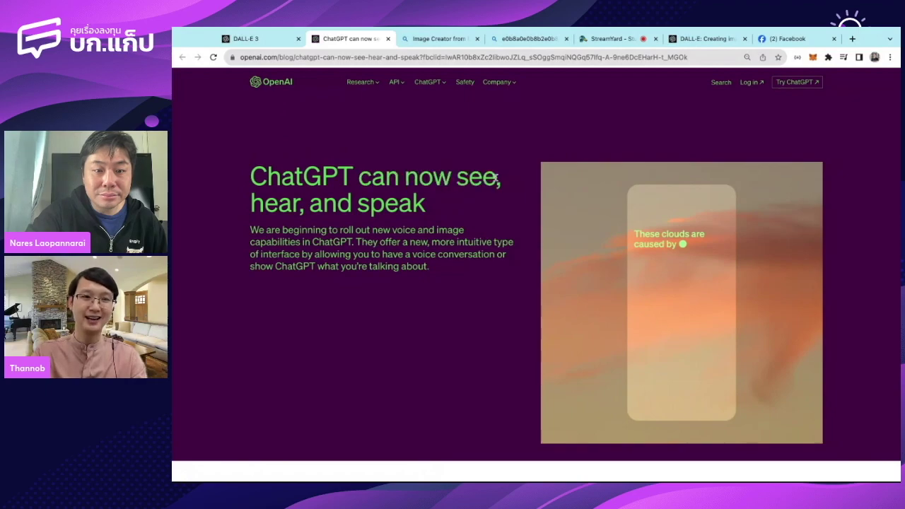
pyautogui.doubleClick(262, 199)
pyautogui.moveTo(426, 203); pyautogui.dragTo(364, 205)
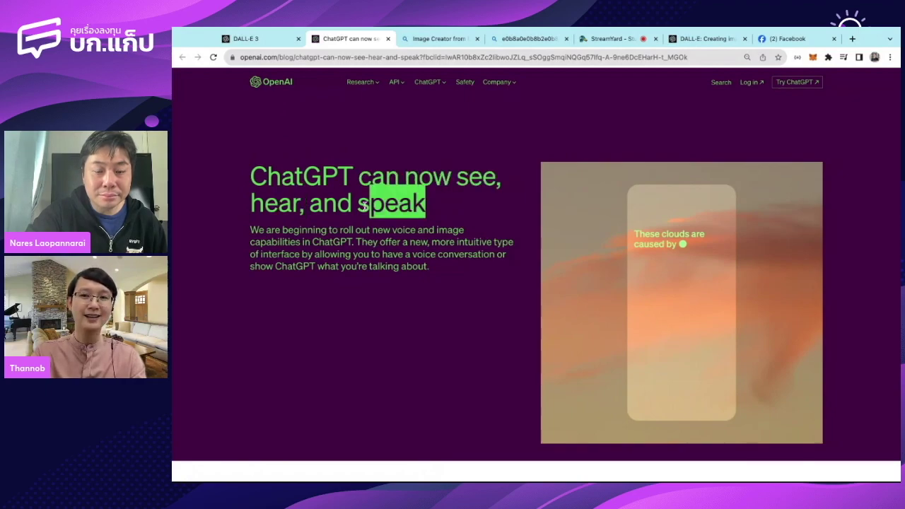
pyautogui.click(461, 225)
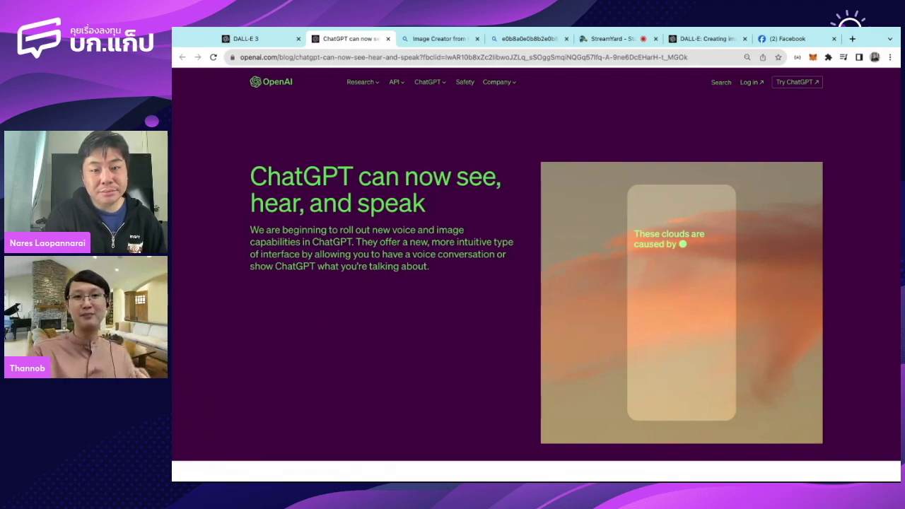
pyautogui.scroll(-2, 473, 212)
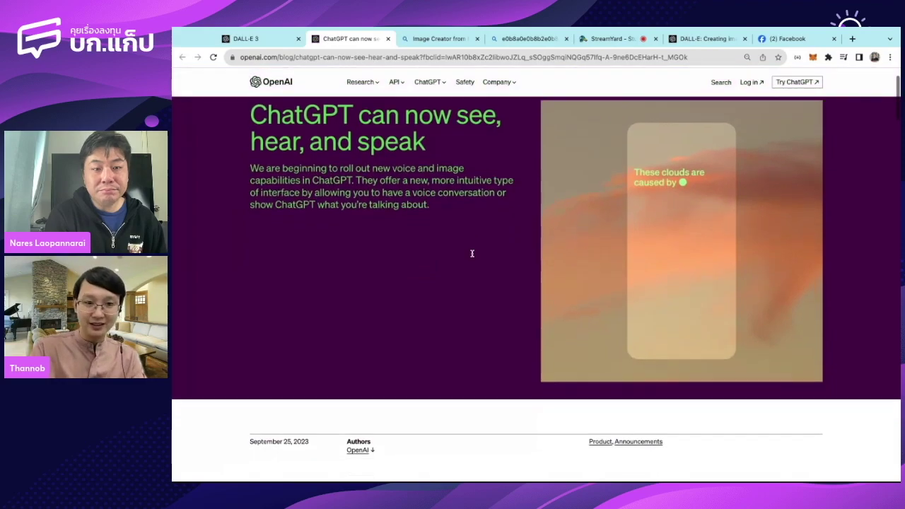
pyautogui.scroll(-2, 473, 233)
pyautogui.scroll(-4, 473, 251)
pyautogui.scroll(-4, 473, 253)
pyautogui.scroll(-4, 473, 253)
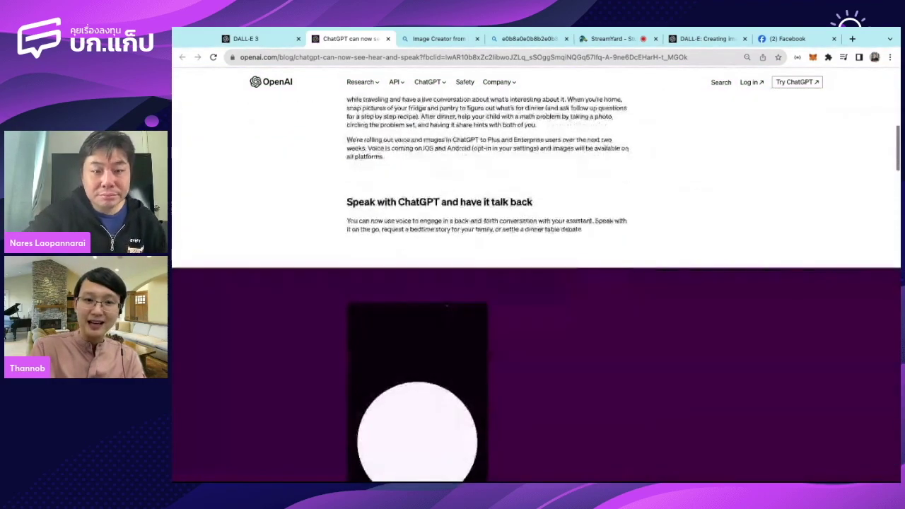
pyautogui.scroll(-3, 472, 253)
pyautogui.scroll(-3, 472, 253)
pyautogui.scroll(-1, 473, 253)
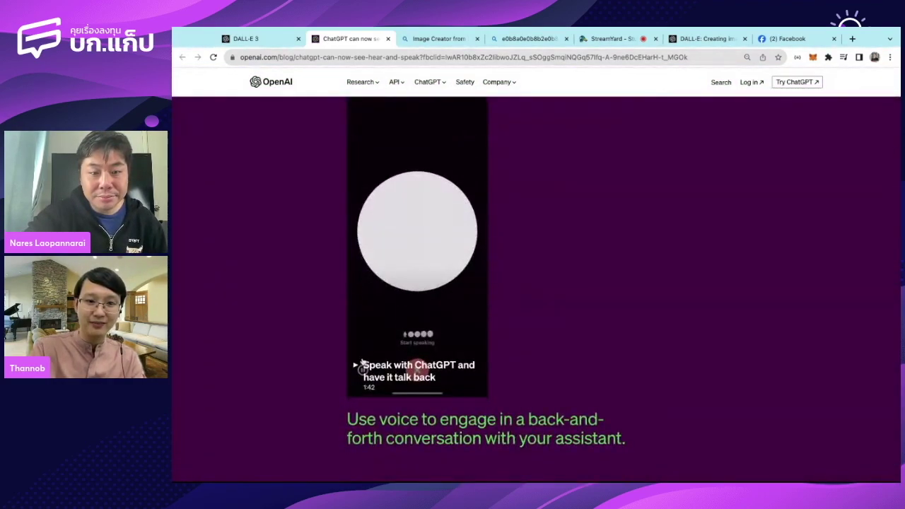
pyautogui.click(356, 366)
pyautogui.scroll(1, 356, 366)
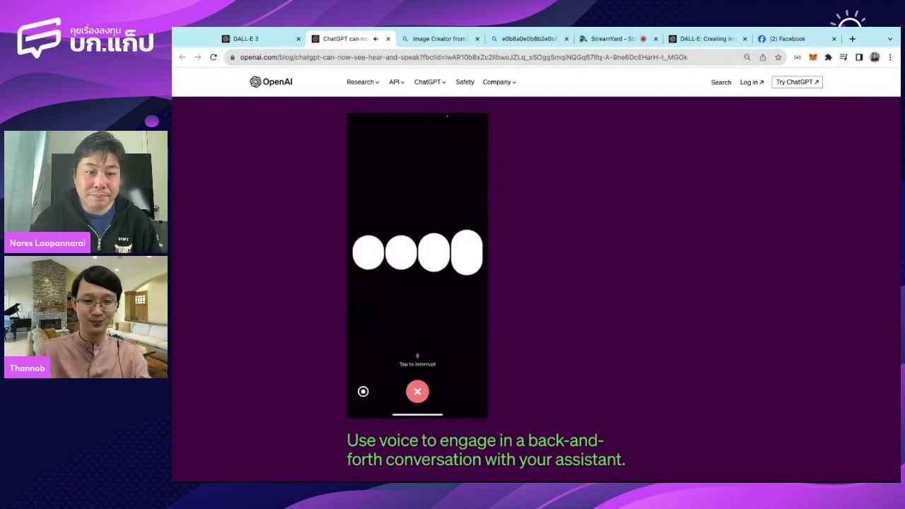
pyautogui.moveTo(418, 269)
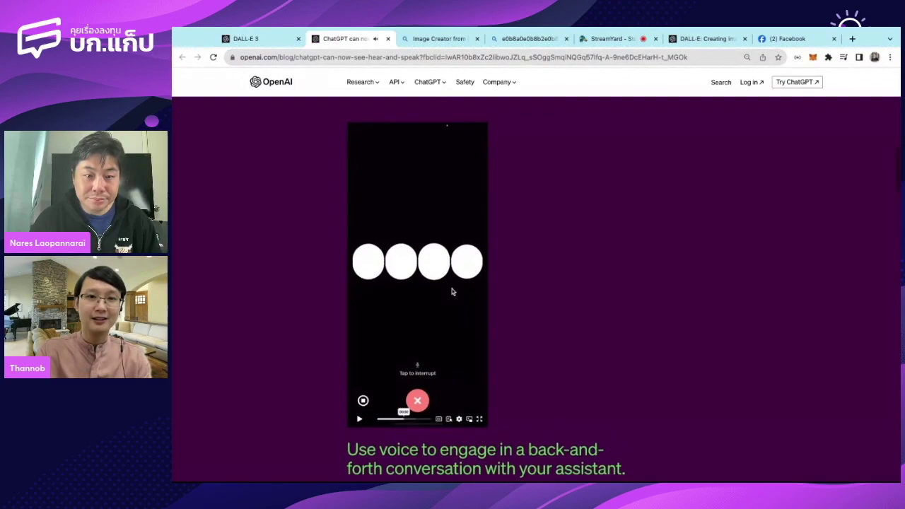
pyautogui.scroll(-1, 452, 290)
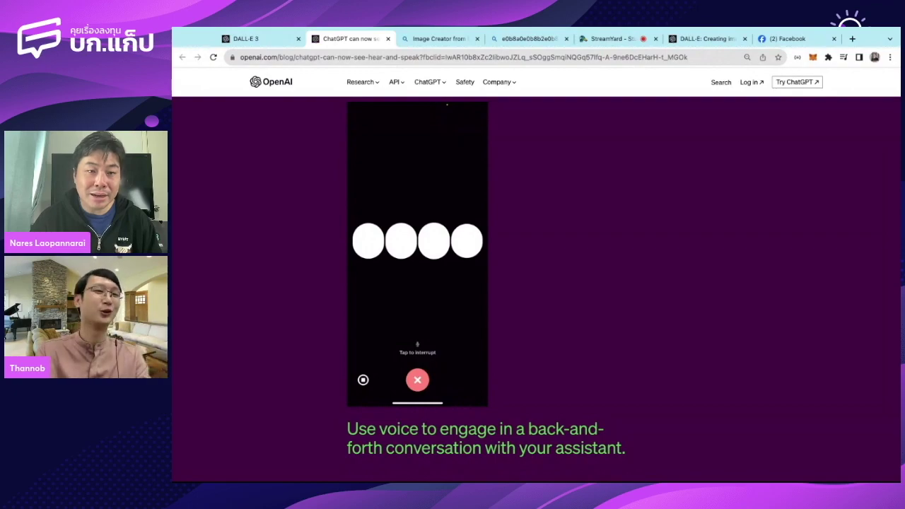
pyautogui.scroll(-4, 528, 305)
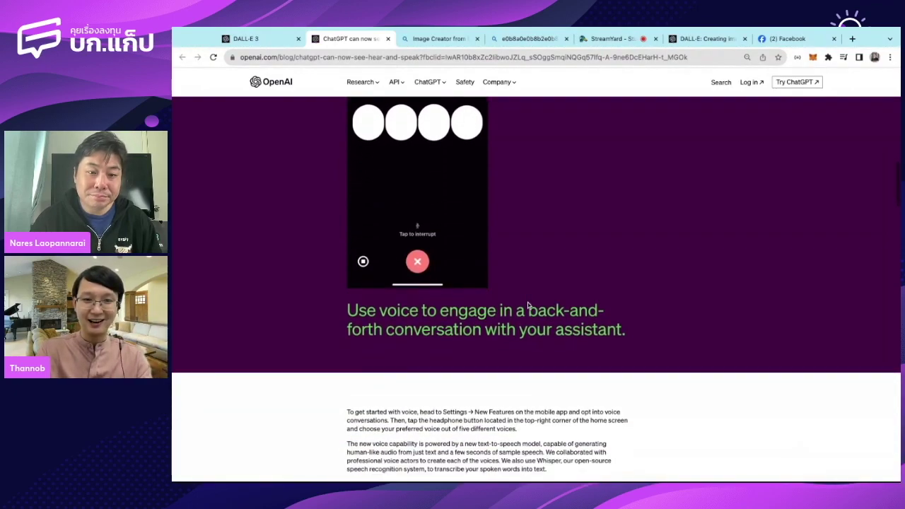
pyautogui.scroll(-1, 528, 306)
pyautogui.scroll(-1, 527, 305)
pyautogui.scroll(-1, 528, 305)
pyautogui.scroll(-1, 527, 305)
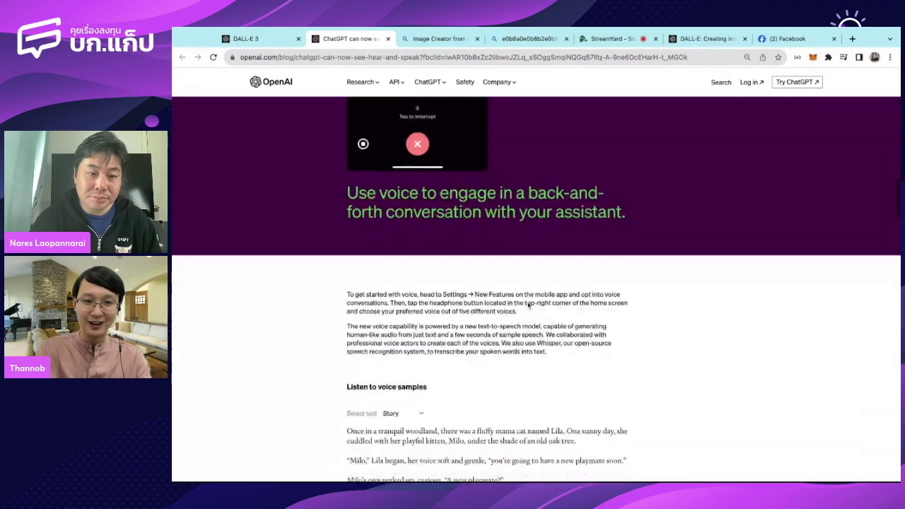
pyautogui.scroll(-3, 528, 306)
pyautogui.scroll(-3, 528, 306)
pyautogui.scroll(-3, 528, 306)
pyautogui.scroll(-3, 528, 305)
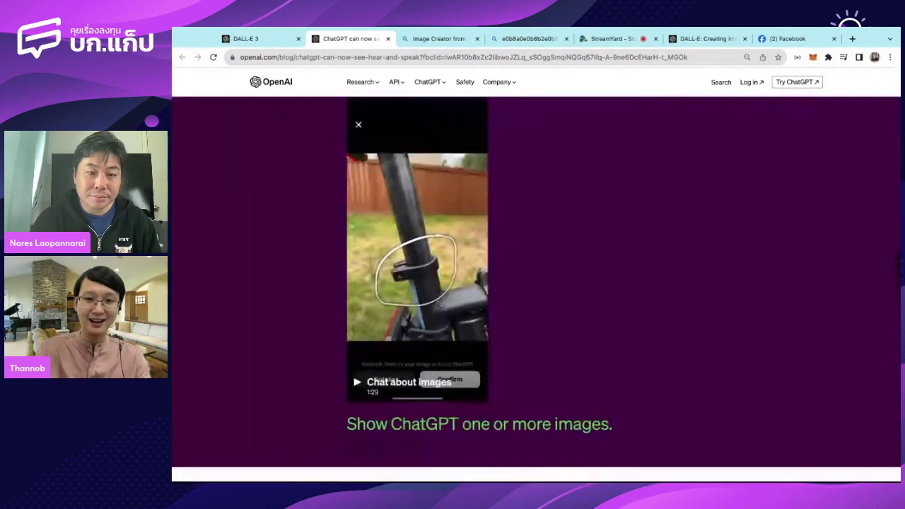
pyautogui.scroll(1, 527, 306)
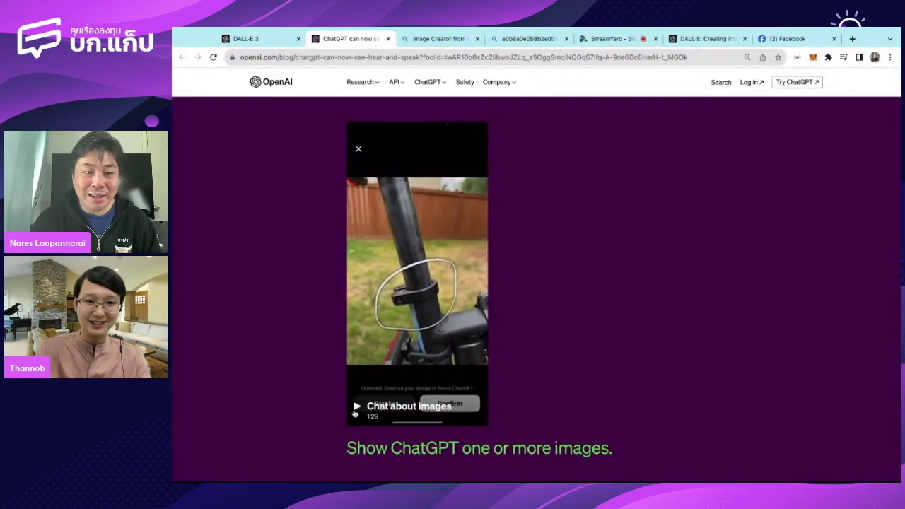
# - Start the 'Chat about images' demo video below 'Show ChatGPT one or more images'
pyautogui.click(357, 408)
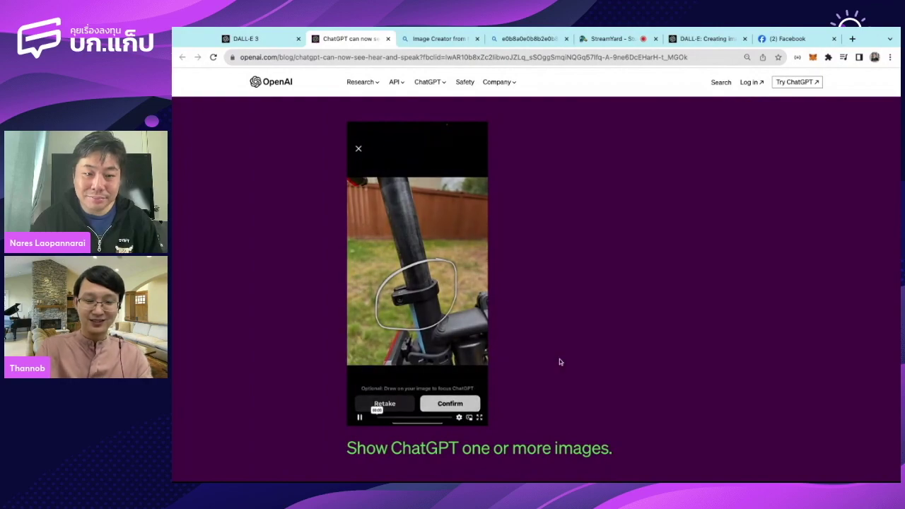